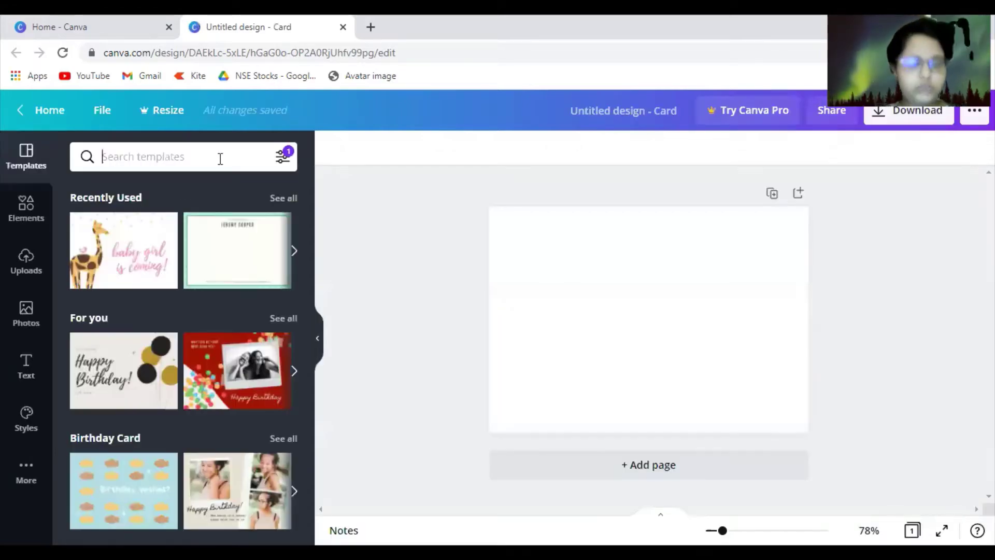
Search the templates for "teacher's day cards" and apply the dark blue "We're glad to have you!" design to the blank card
type("tea")
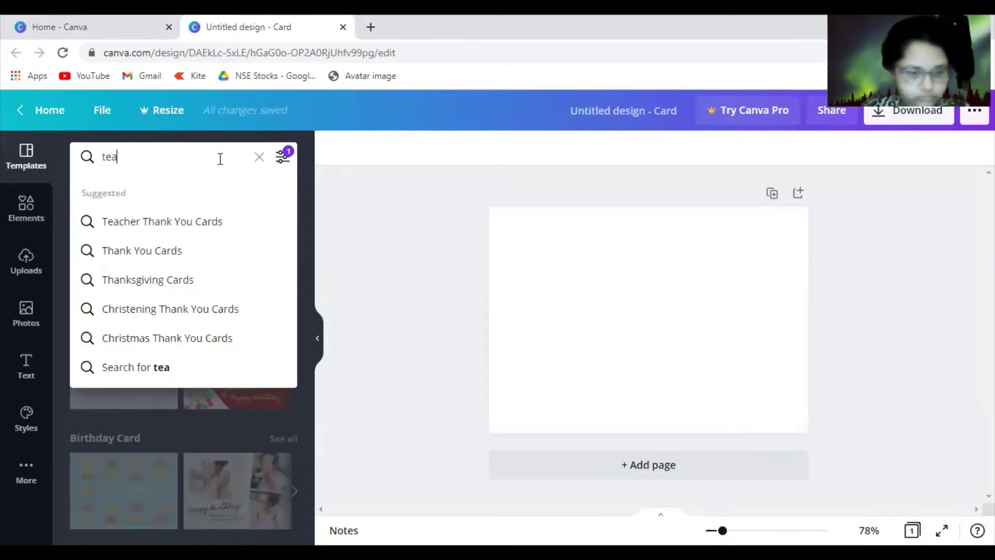
type("cher")
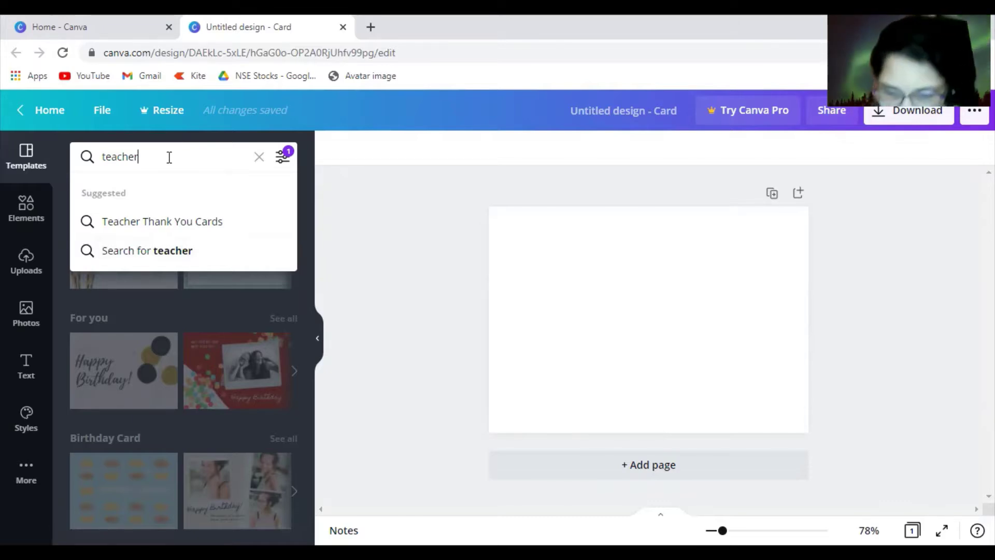
type("'s day")
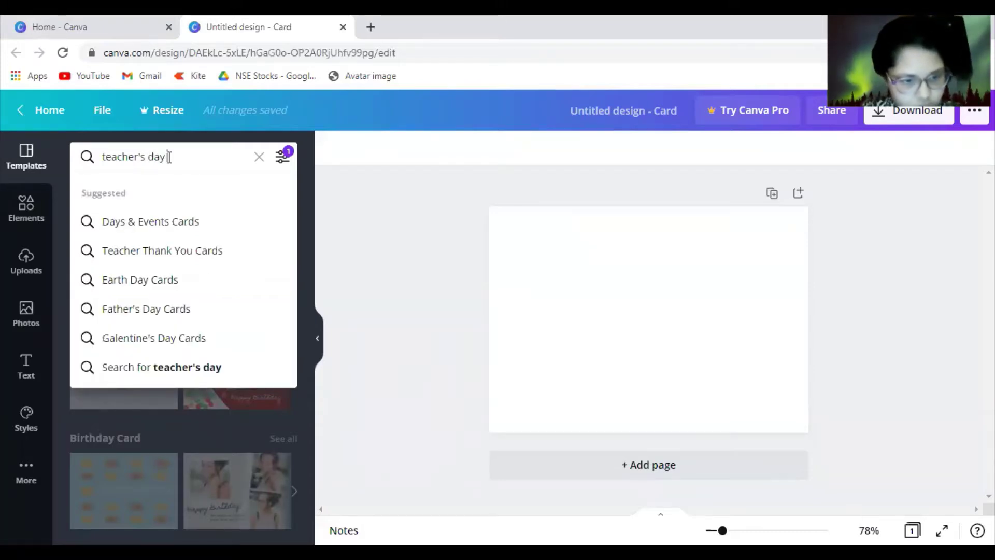
type(" cards")
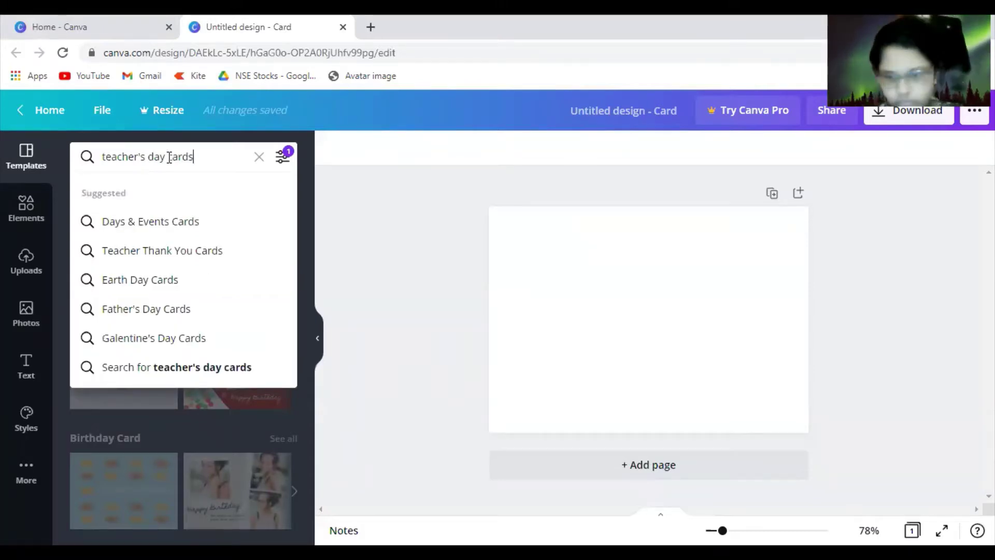
key("Return")
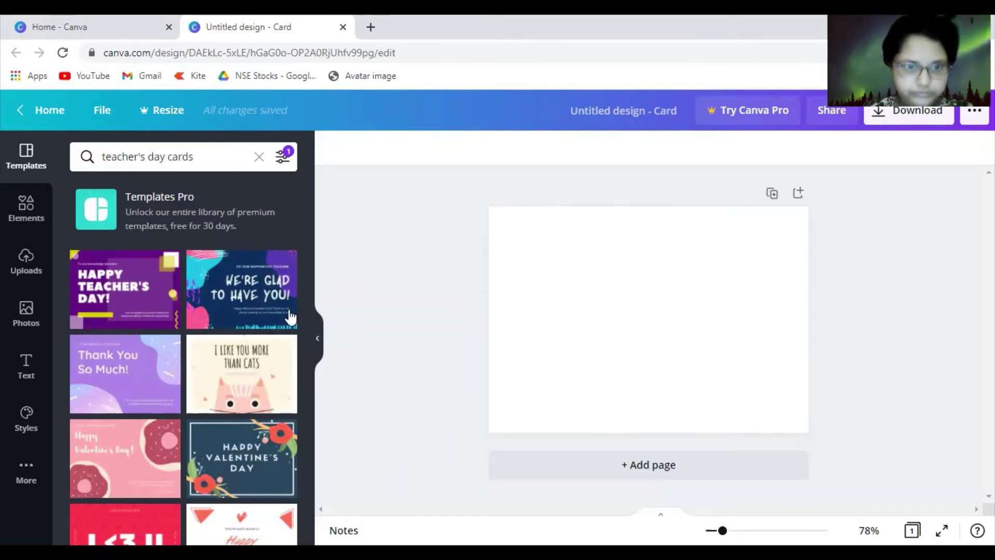
left_click(228, 286)
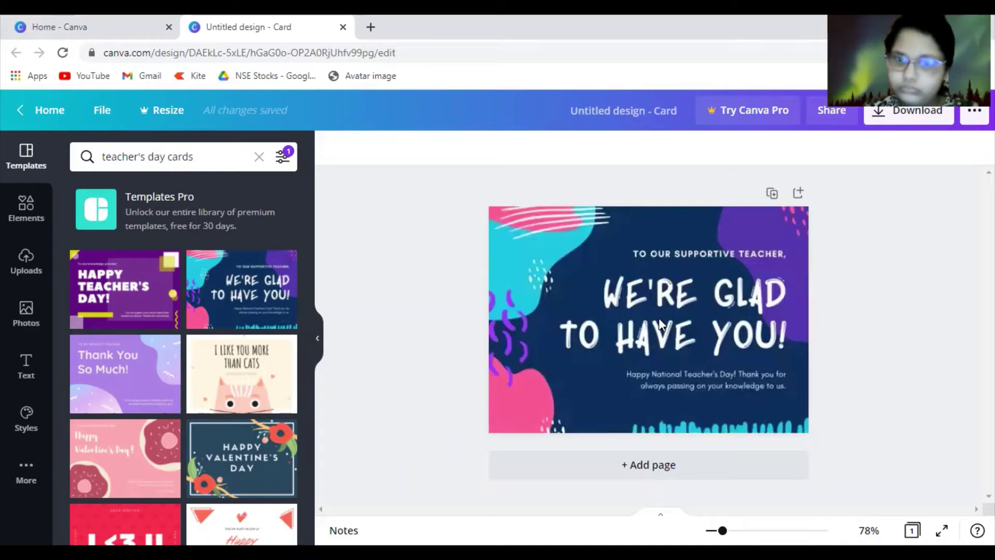
Replace the card's large headline text with "THANK YOU MA'AM FOR ALWAYS BEING BESIDE ME"
left_click(659, 320)
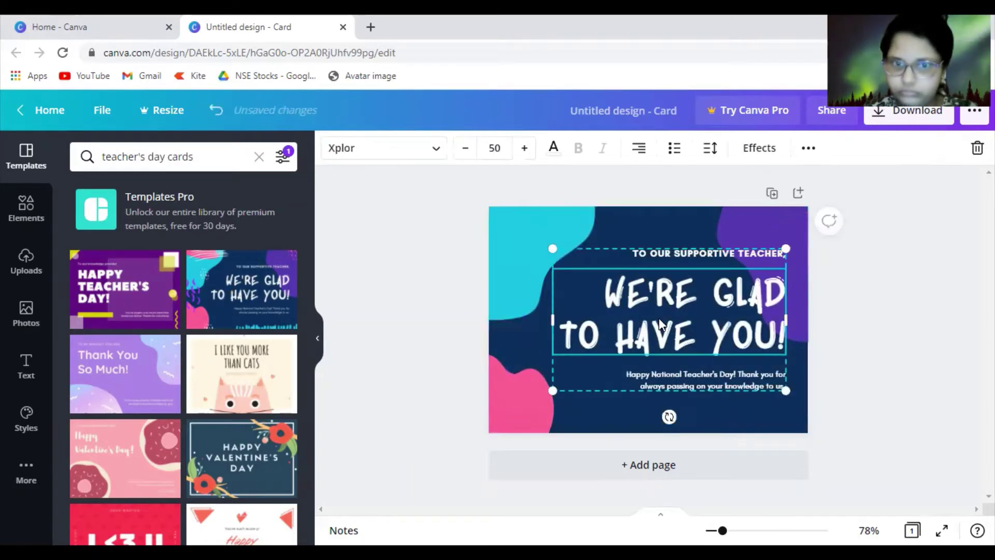
double_click(660, 318)
double_click(661, 321)
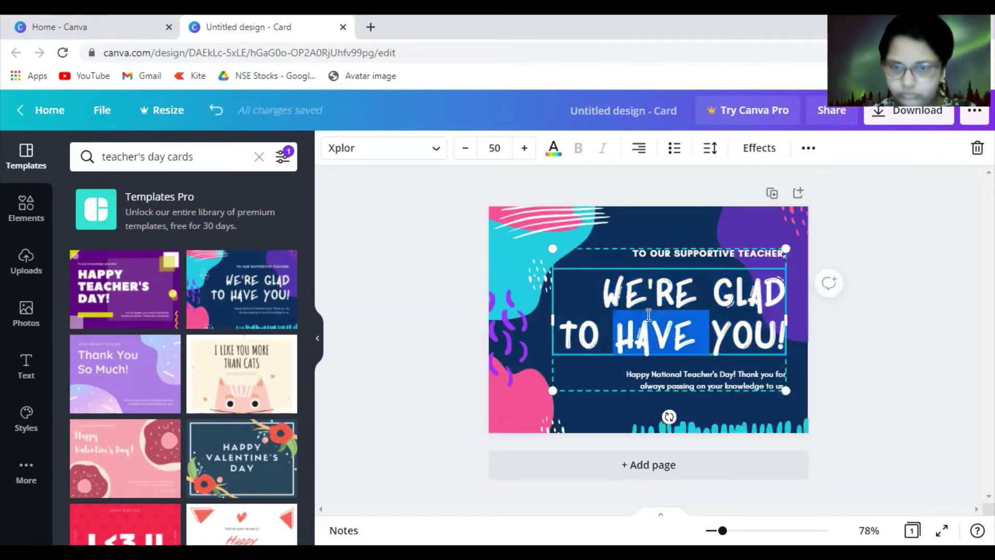
left_click(782, 340)
key("BackSpace")
key("BackSpace")
key("BackSpace")
key("BackSpace")
key("BackSpace")
key("BackSpace")
key("BackSpace")
key("BackSpace")
key("BackSpace")
key("BackSpace")
key("BackSpace")
key("BackSpace")
key("BackSpace")
key("BackSpace")
key("BackSpace")
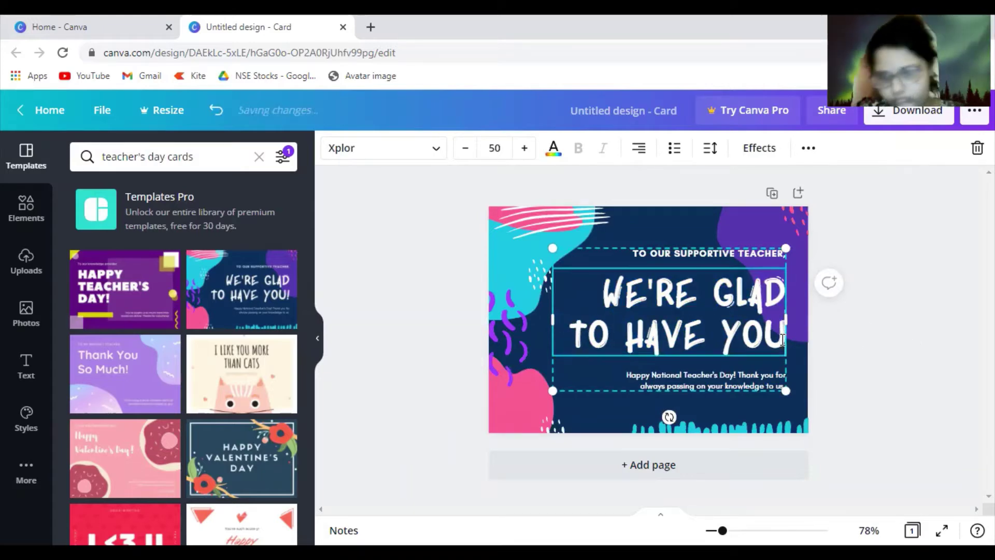
key("BackSpace")
key("BackSpace")
key("BackSpace")
key("BackSpace")
key("BackSpace")
key("BackSpace")
key("BackSpace")
key("BackSpace")
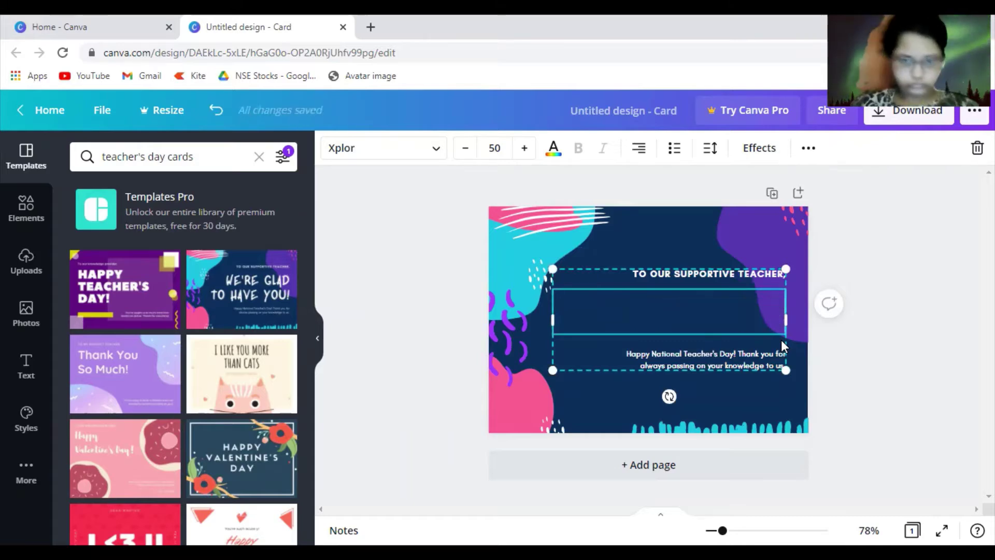
type("T")
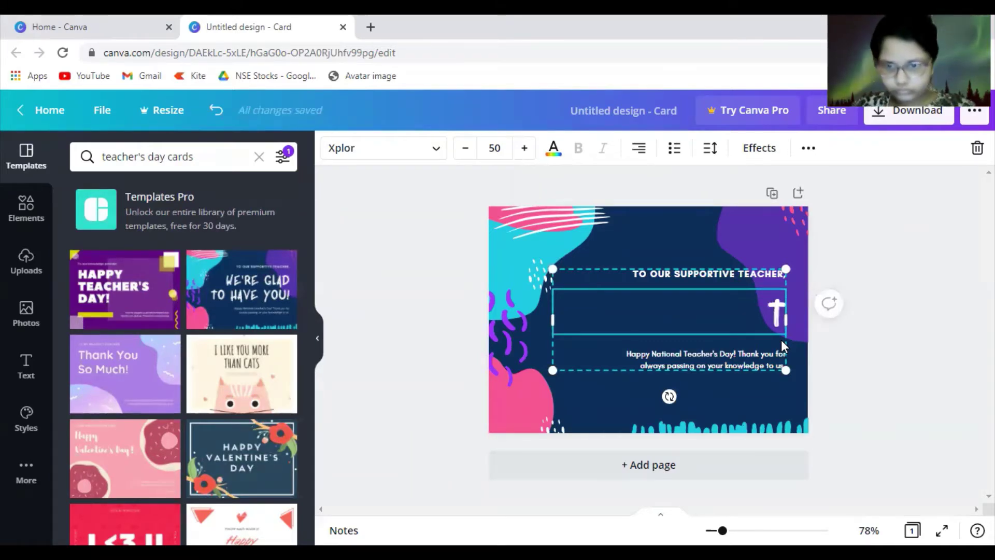
type("HAN")
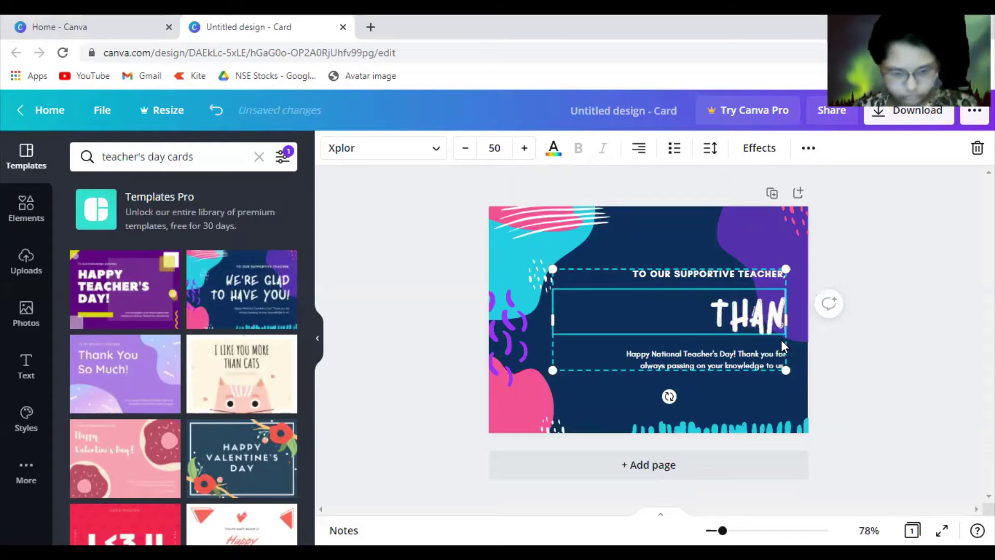
type("K Y")
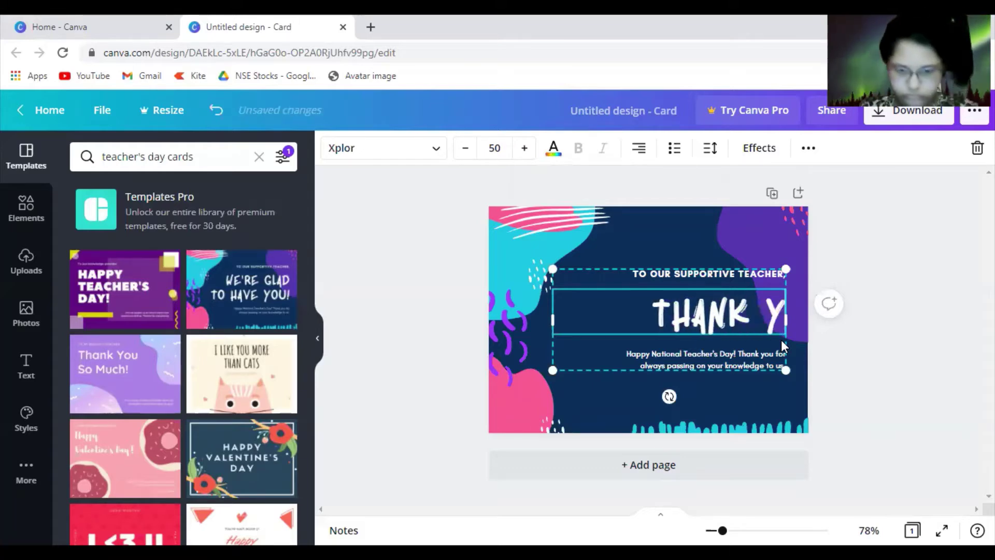
type("OU MA")
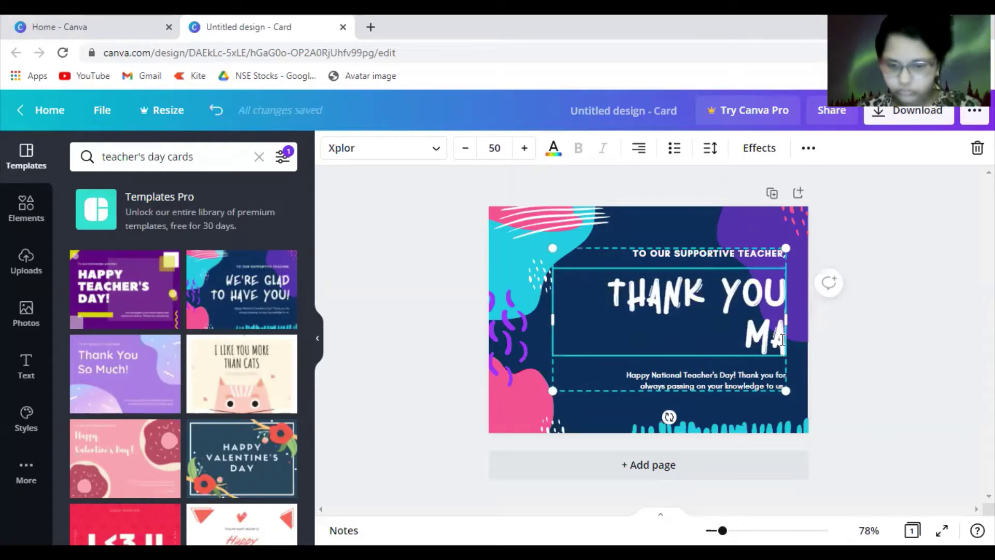
type("'AM ")
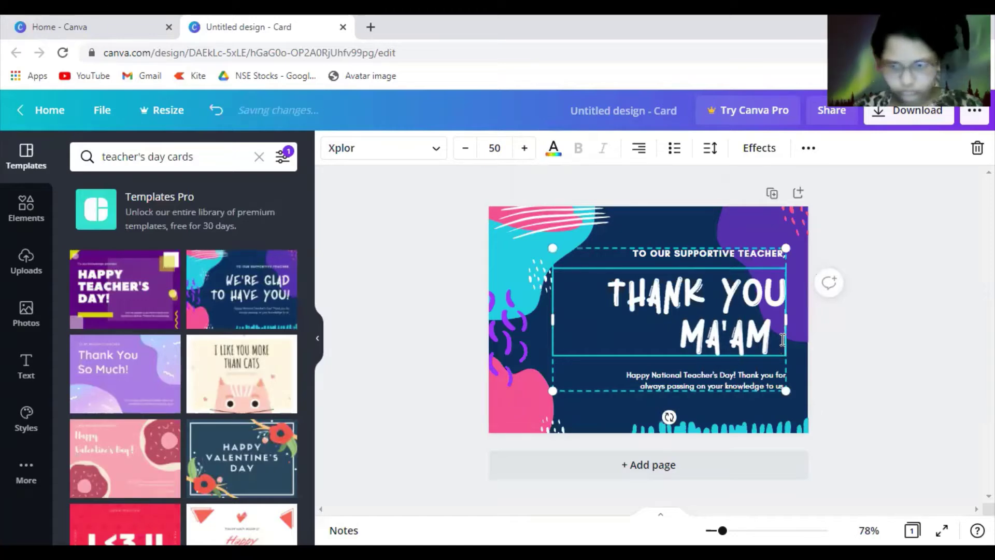
type("FO")
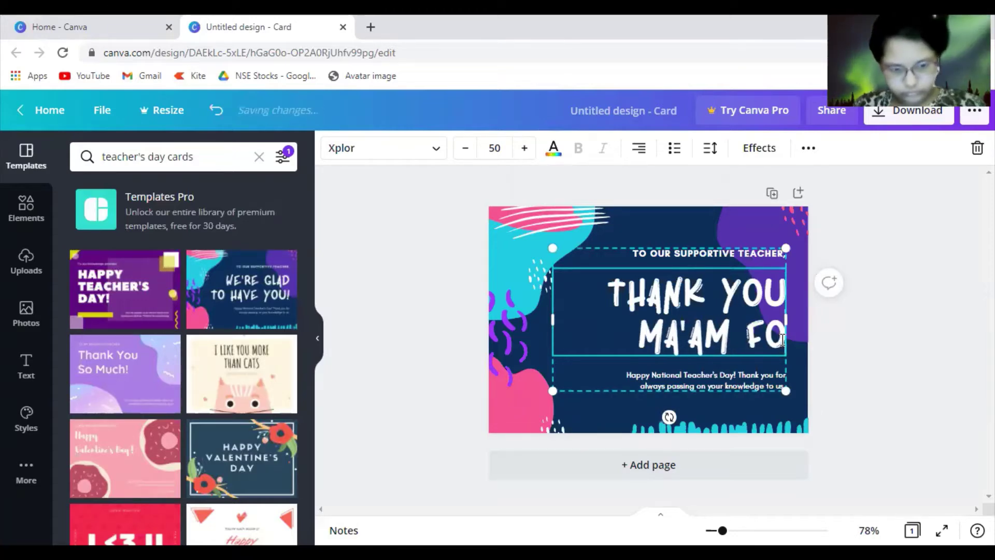
type("R A")
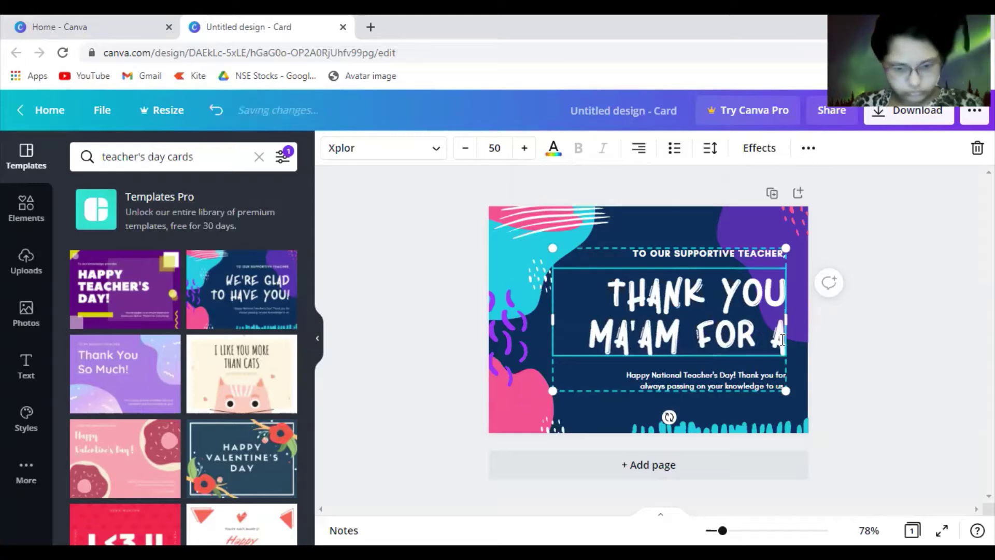
type("LWAYS BE")
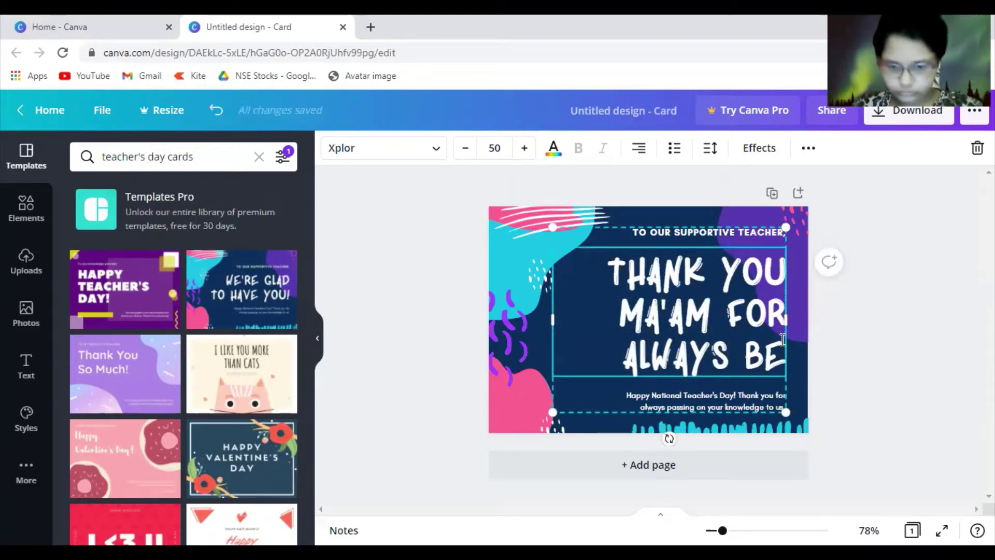
type("ING ")
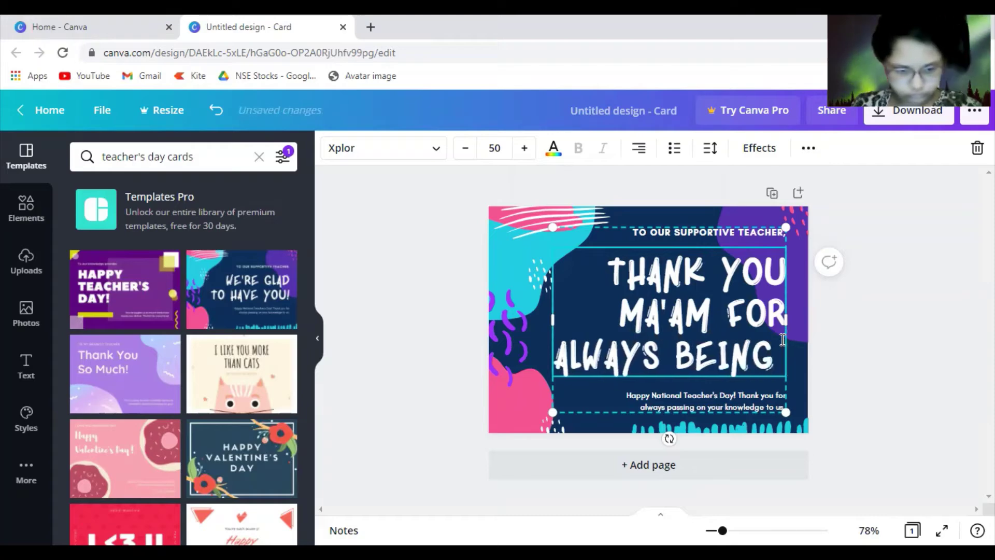
type("BESIDE ME")
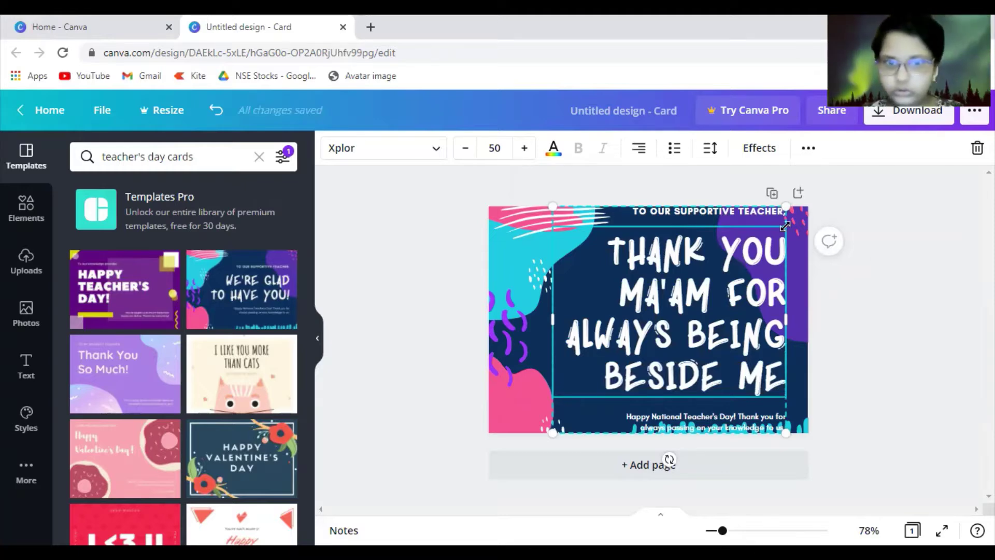
Widen the text group so the headline fits on three lines and scale it to about 9.1 by 5.1, headline font size 29.6
left_click_drag(786, 207, 748, 281)
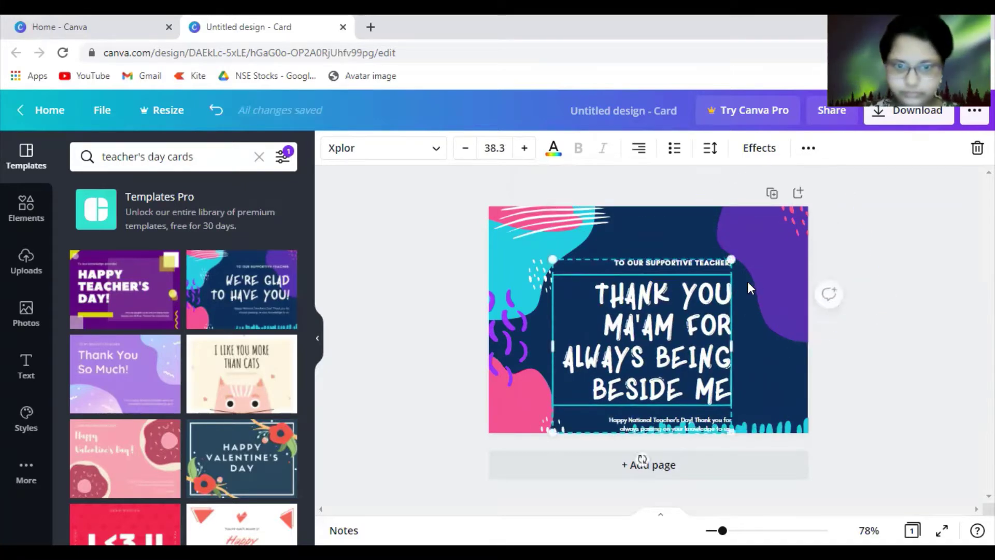
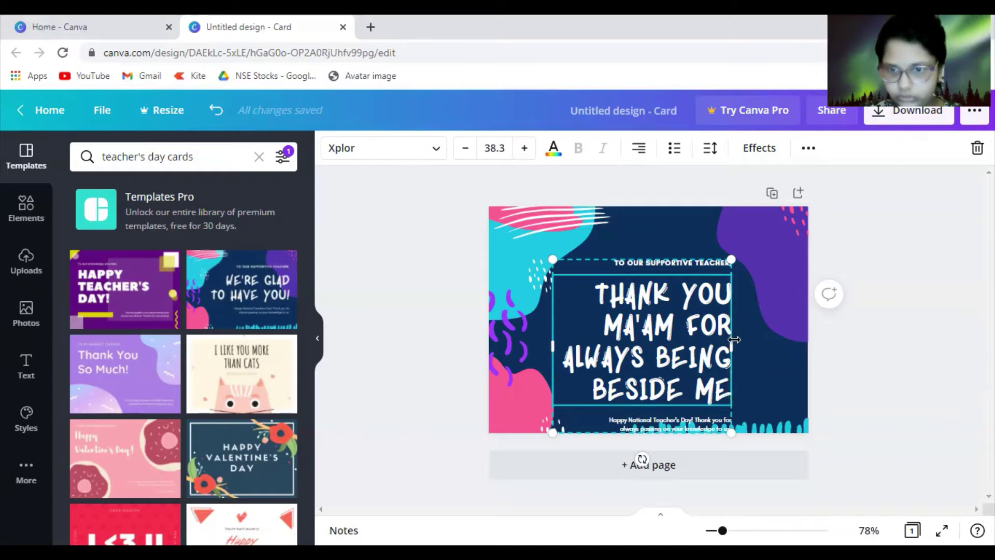
left_click_drag(736, 341, 807, 344)
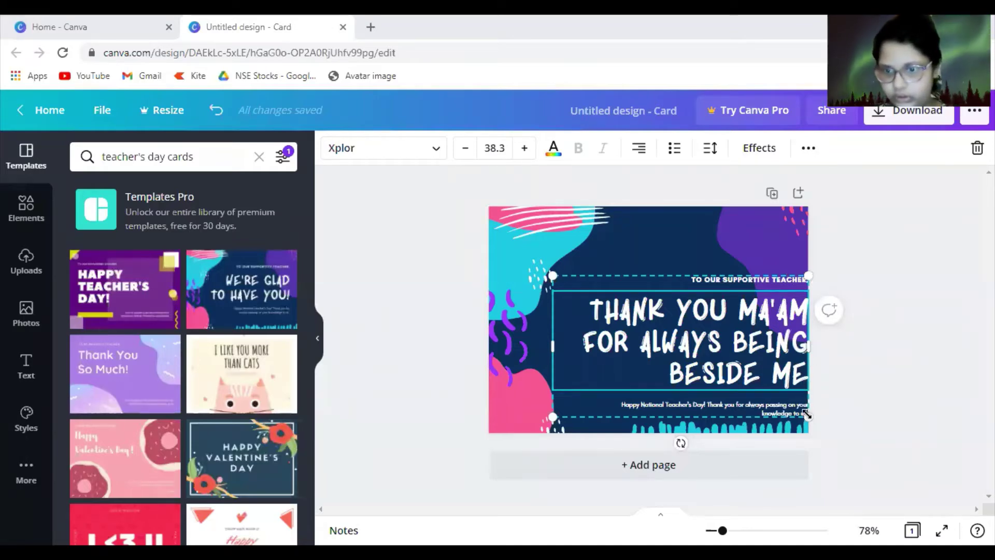
left_click_drag(749, 382, 745, 381)
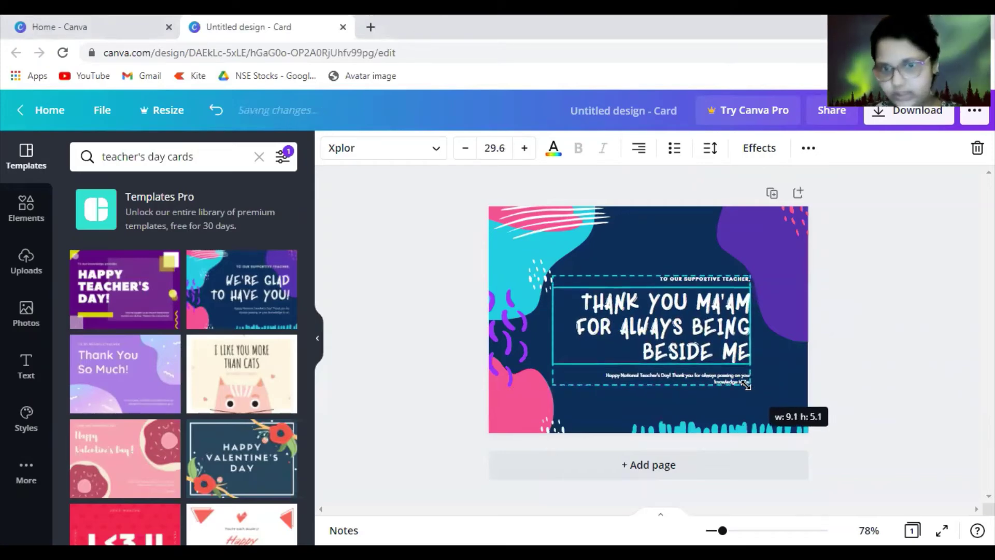
left_click(950, 319)
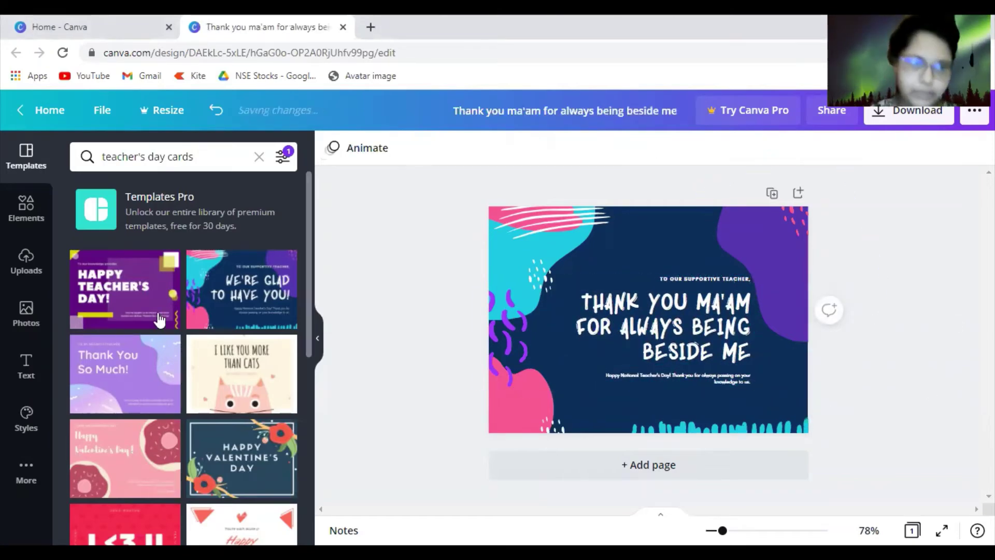
Search the elements for "teacher" and place the graphic of the woman in a white coat at the card's lower left, beside the text
left_click(38, 217)
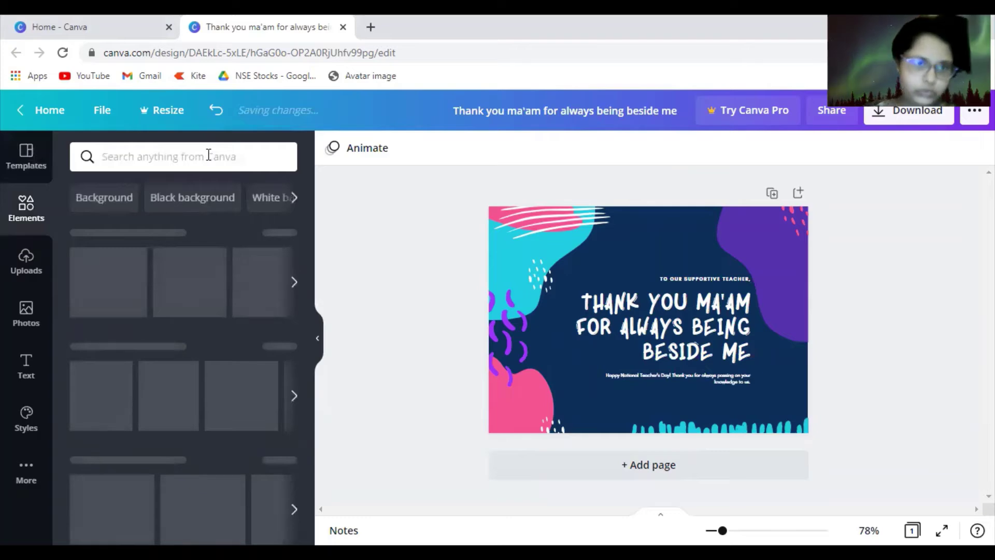
left_click(209, 155)
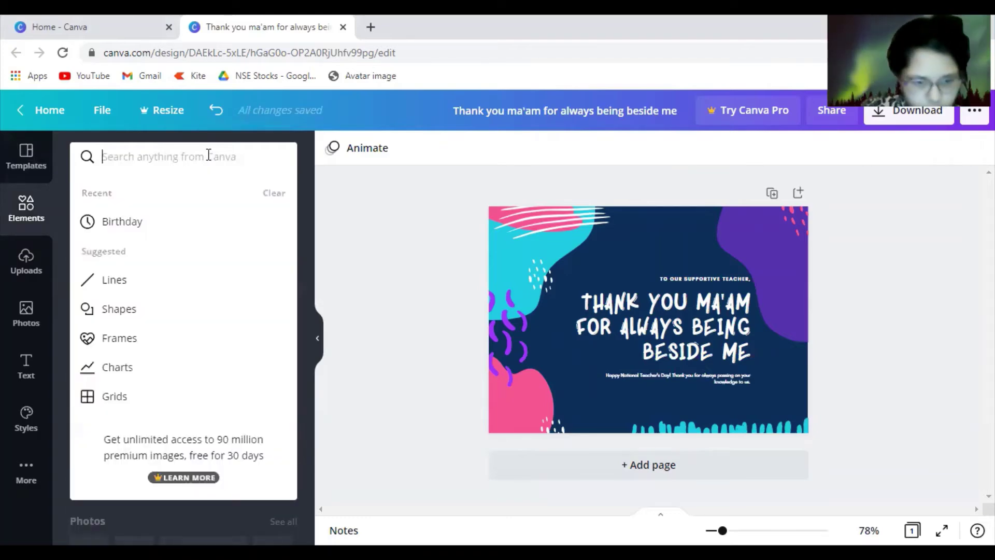
type("teacher")
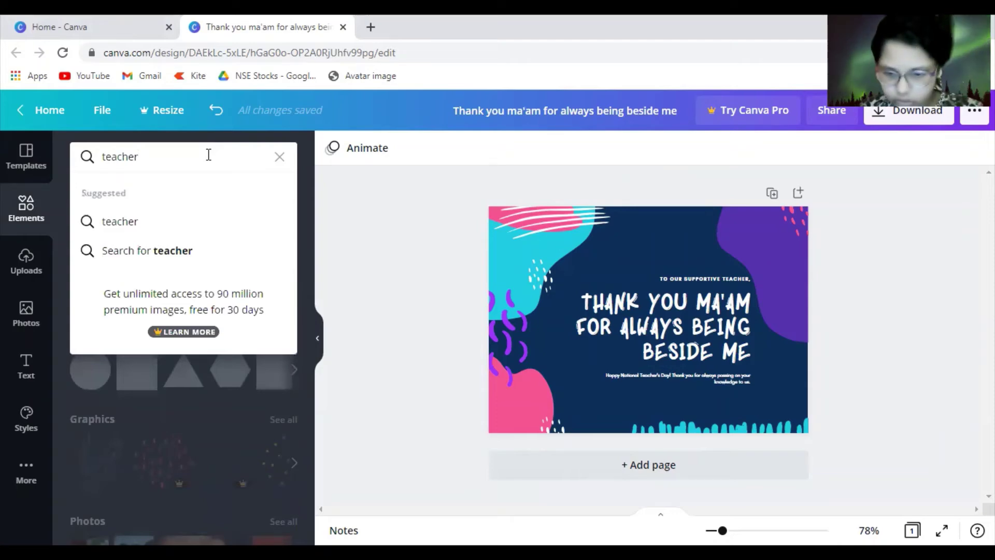
key("Return")
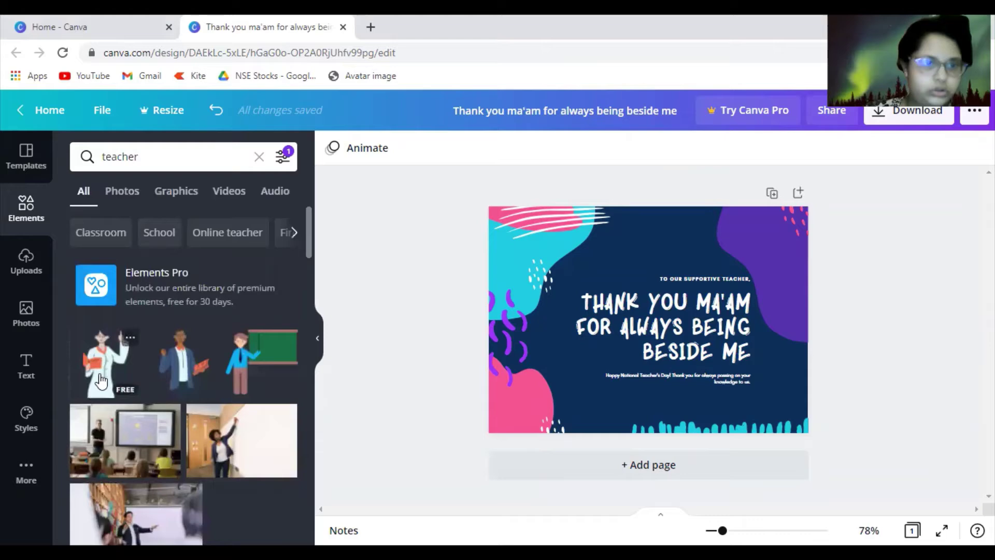
left_click(101, 381)
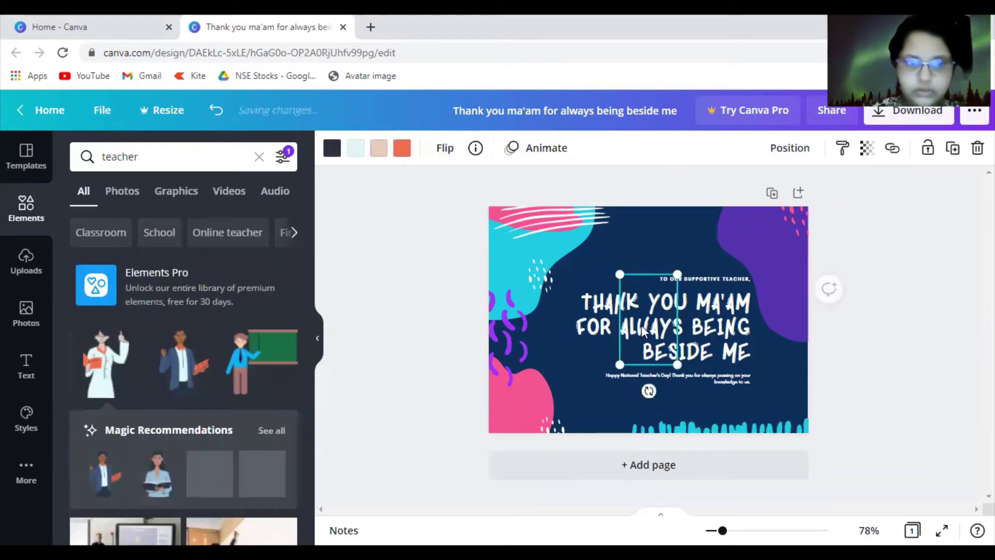
mouse_move(600, 364)
left_mouse_down()
mouse_move(577, 367)
mouse_move(601, 371)
left_mouse_up()
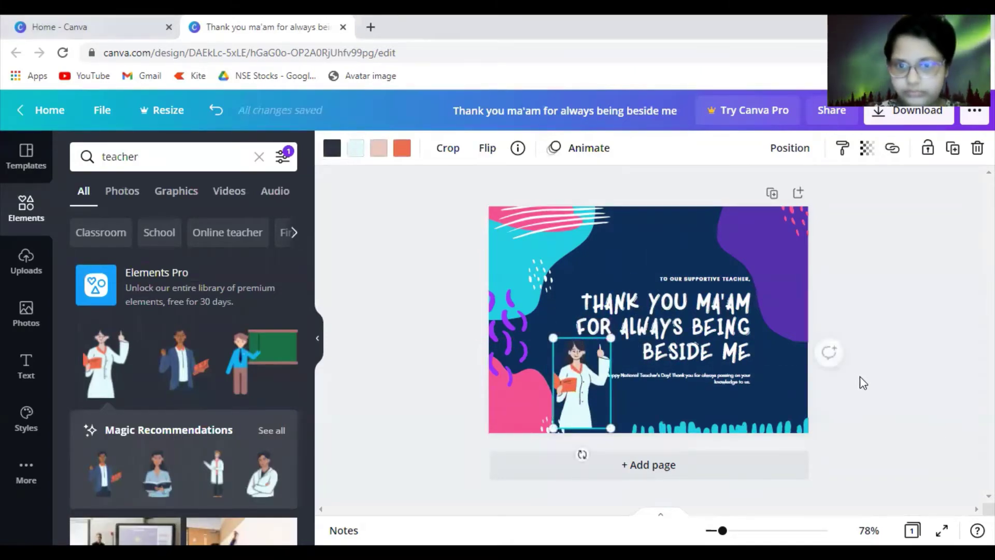
left_click(921, 383)
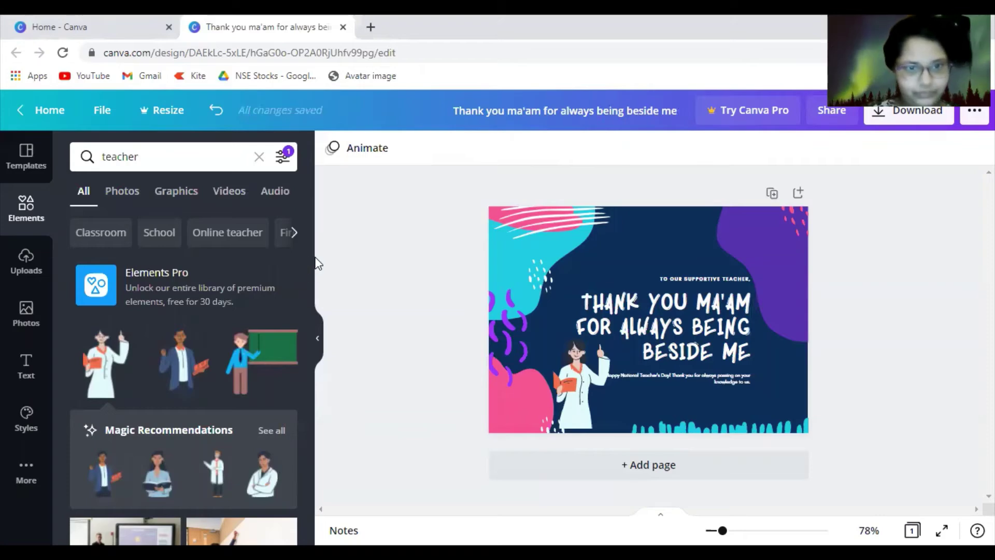
Add the green animated sticker of a teacher wiping a chalkboard, shrink it, and place it at the card's top centre above the text
left_click_drag(309, 241, 307, 291)
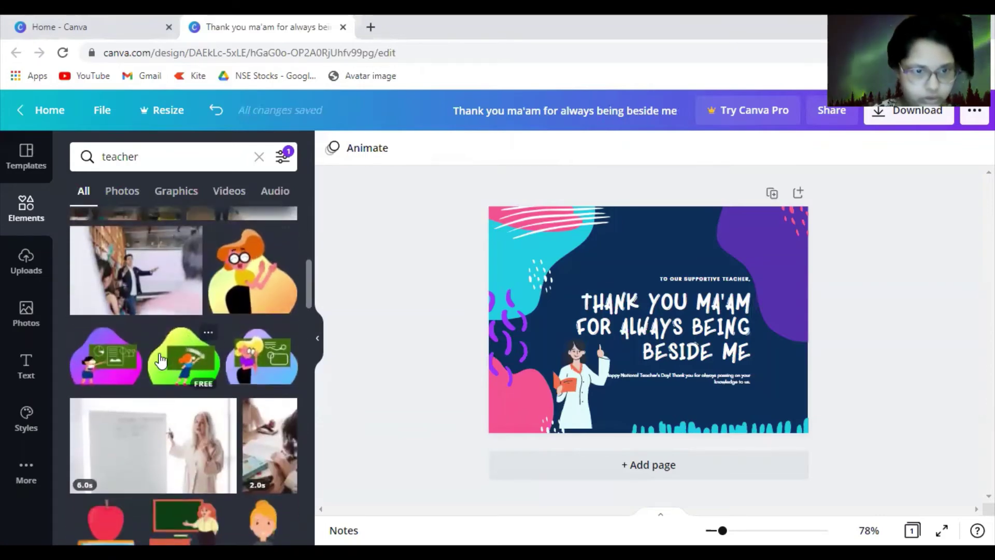
left_click(161, 359)
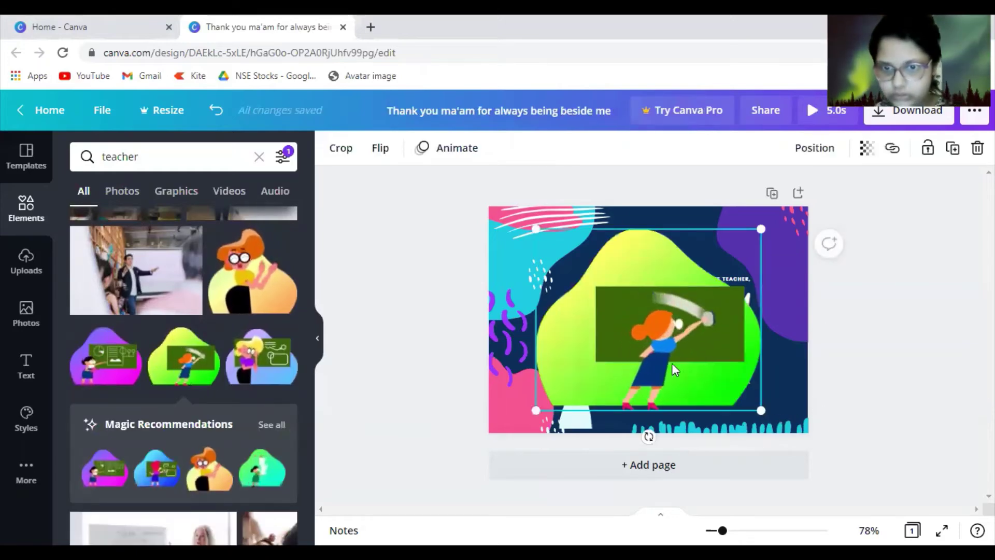
left_click_drag(760, 409, 683, 241)
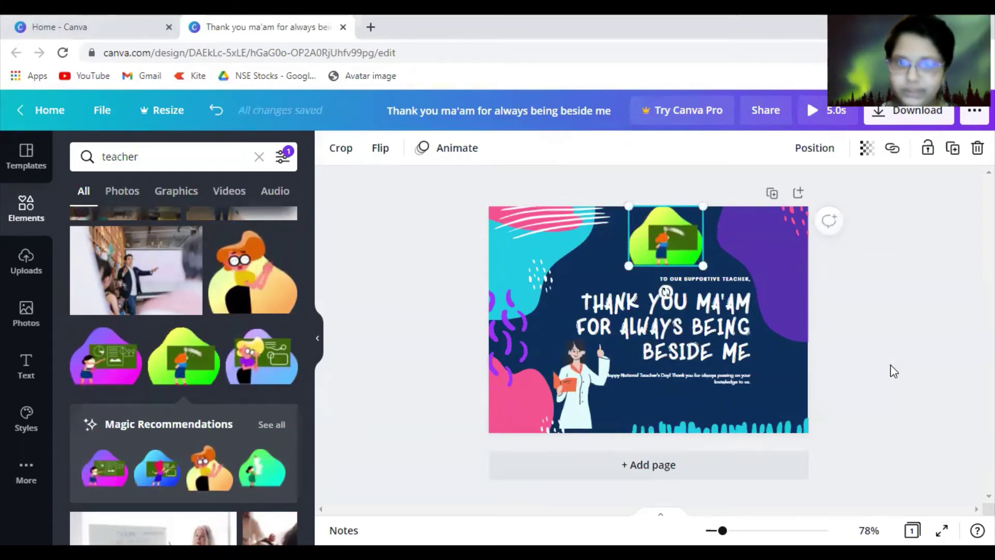
Add the green animated sticker of a woman carrying a tall stack of books, shrink it, and place it at the card's lower right edge
left_click(466, 249)
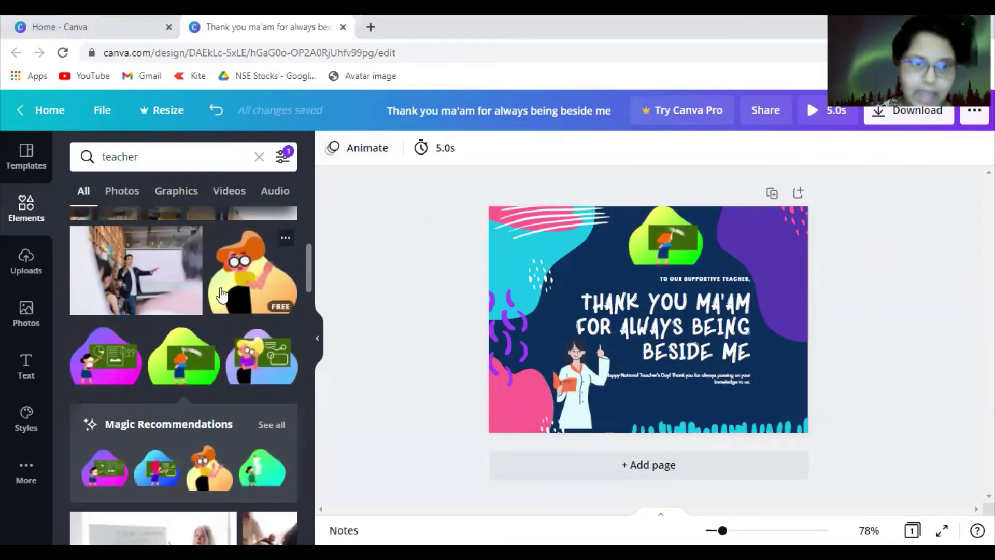
left_click(256, 468)
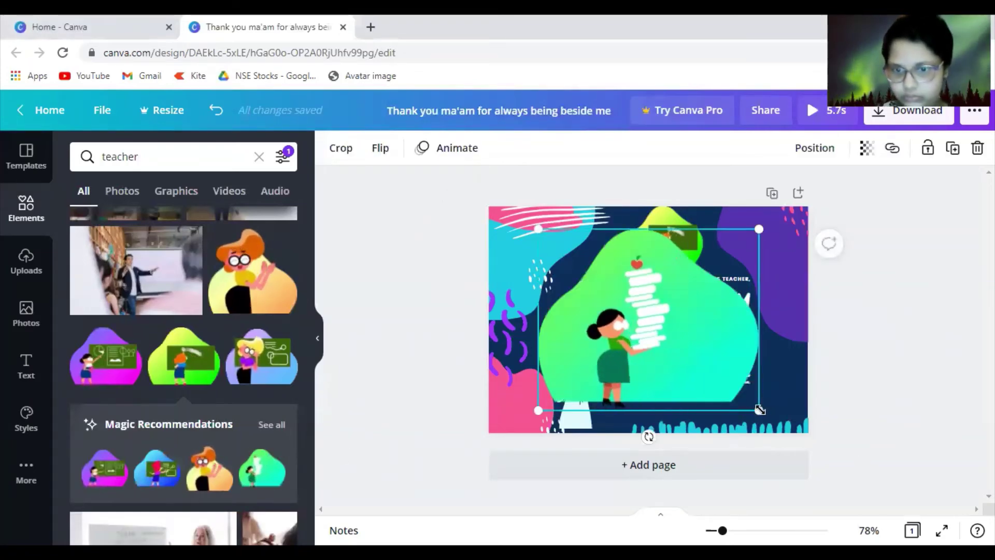
left_click_drag(766, 411, 782, 387)
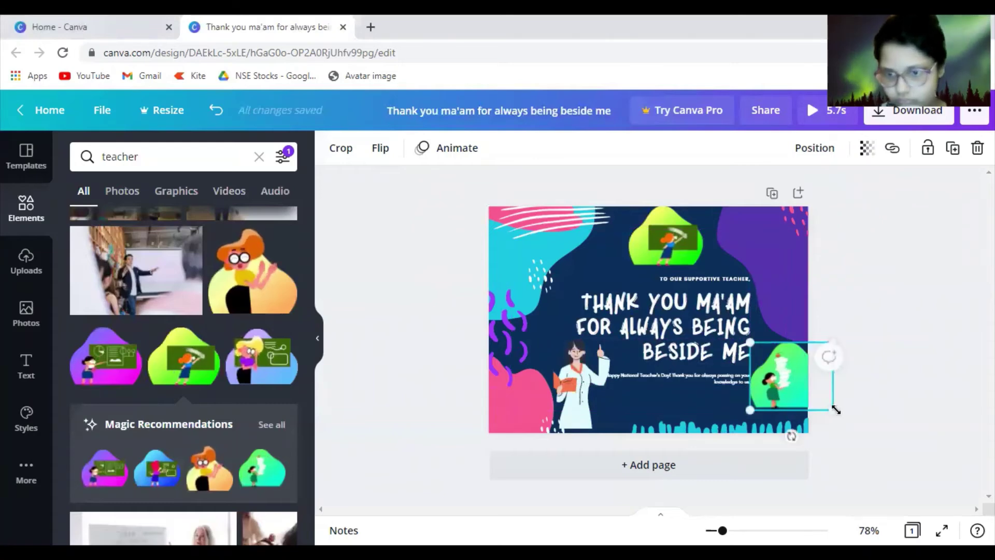
left_click_drag(832, 409, 794, 402)
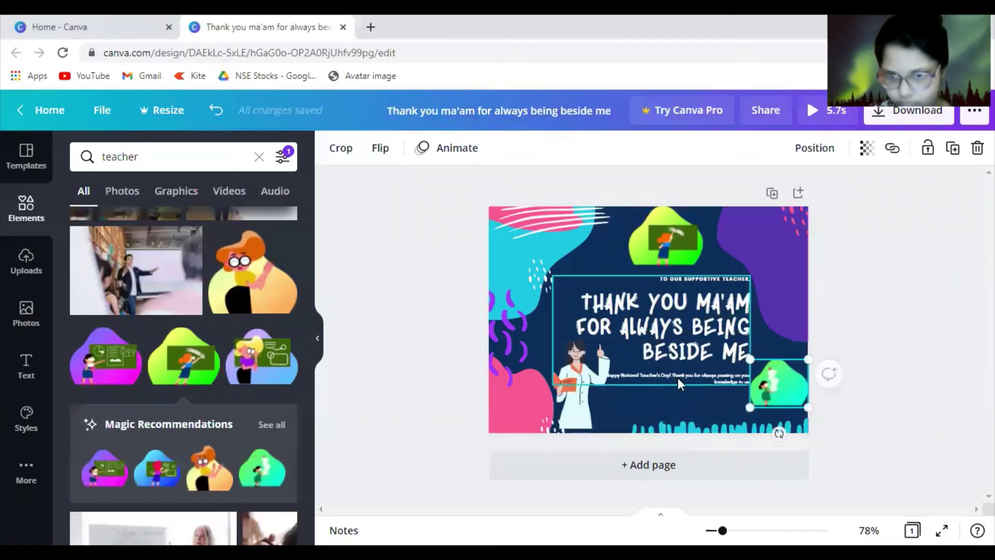
left_click_drag(776, 388, 776, 398)
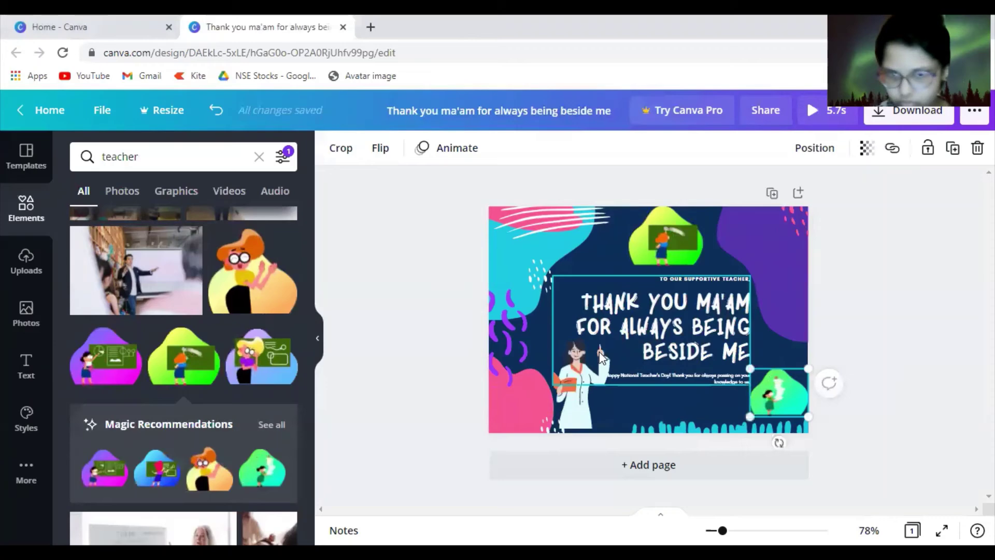
Move the graphic of the woman in the white coat further left on the card so it clears the text
mouse_move(585, 363)
left_mouse_down()
mouse_move(563, 366)
mouse_move(573, 374)
left_mouse_up()
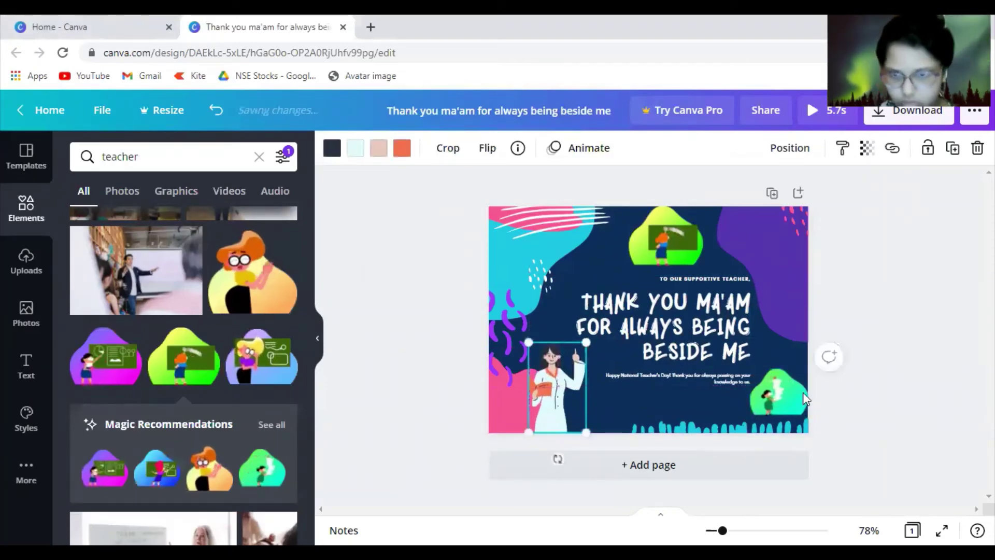
left_click(885, 415)
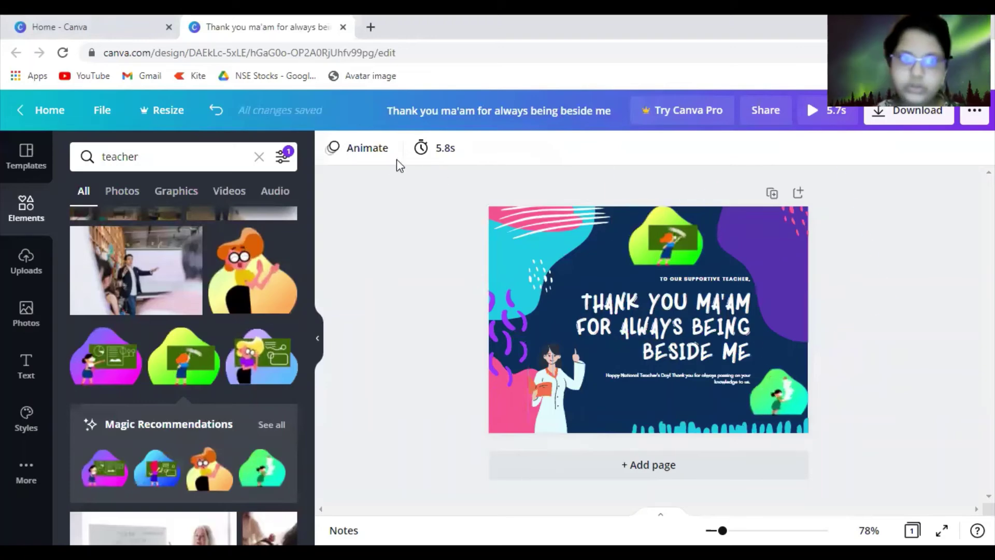
Apply the Rise page animation to the card
left_click(378, 156)
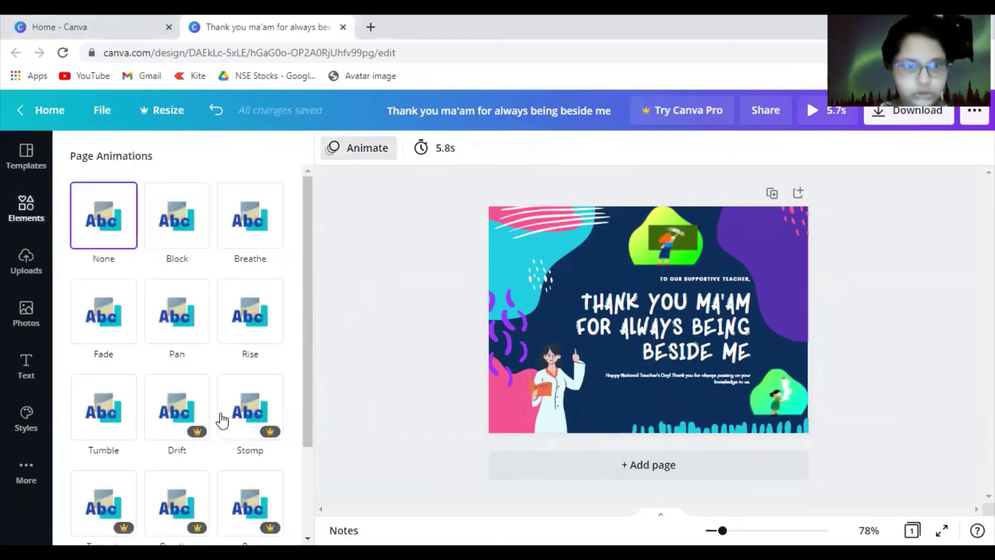
left_click(183, 317)
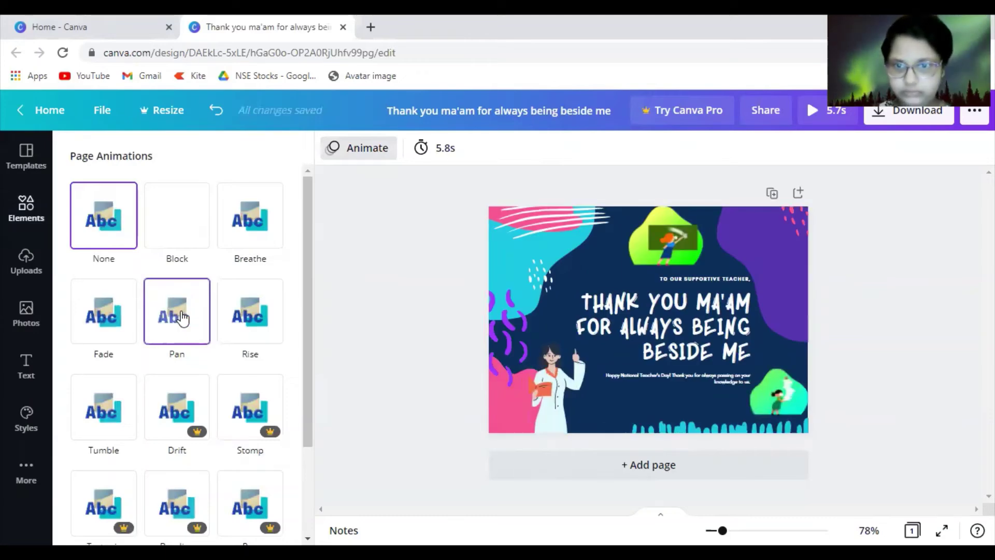
left_click(89, 433)
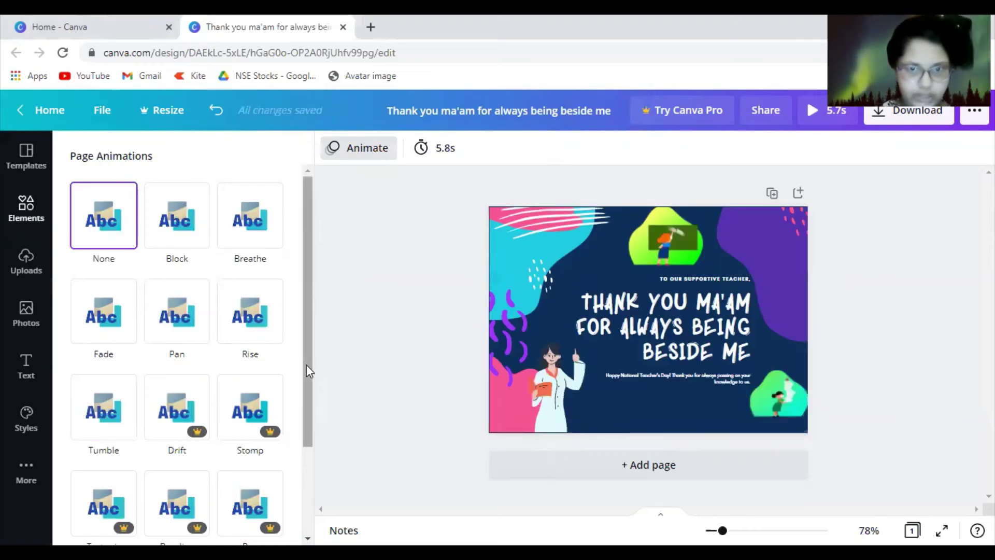
left_click(235, 300)
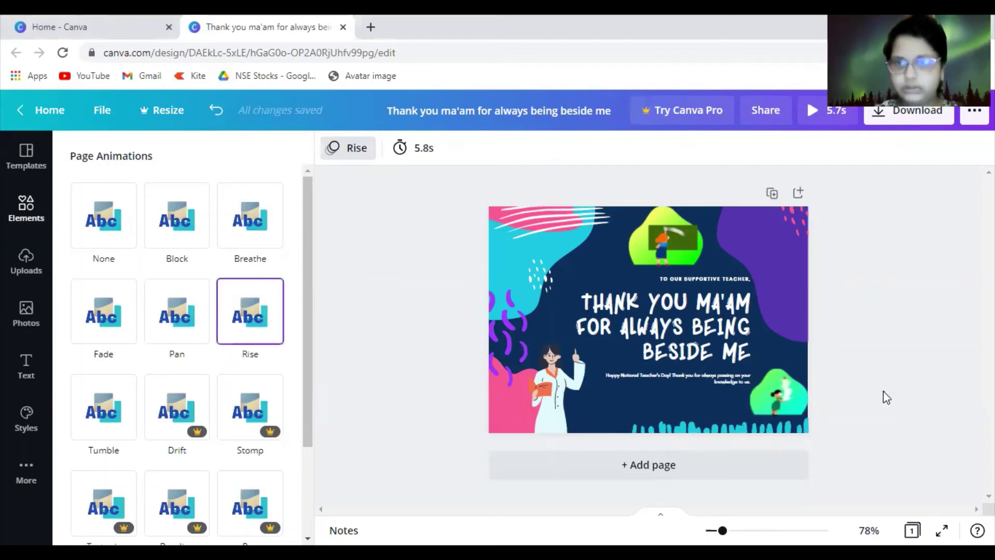
left_click(887, 229)
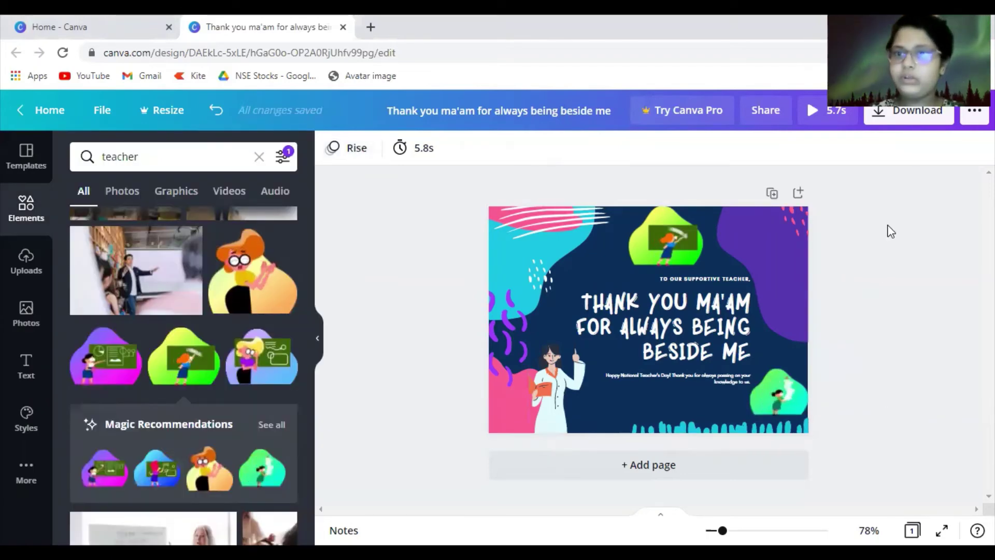
Delete both green animated stickers, the book carrier at the card's lower right and the chalkboard teacher at its top centre
left_click(908, 126)
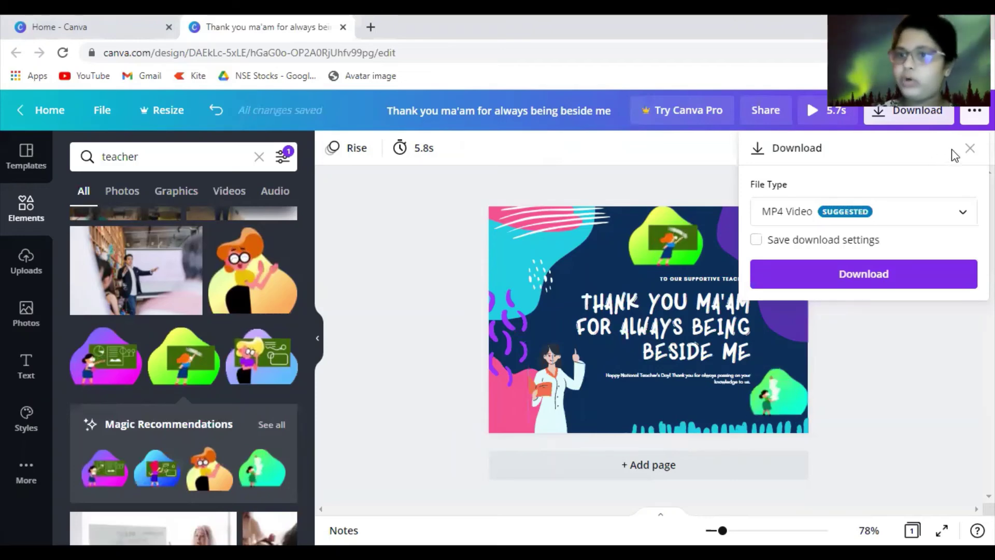
left_click(830, 363)
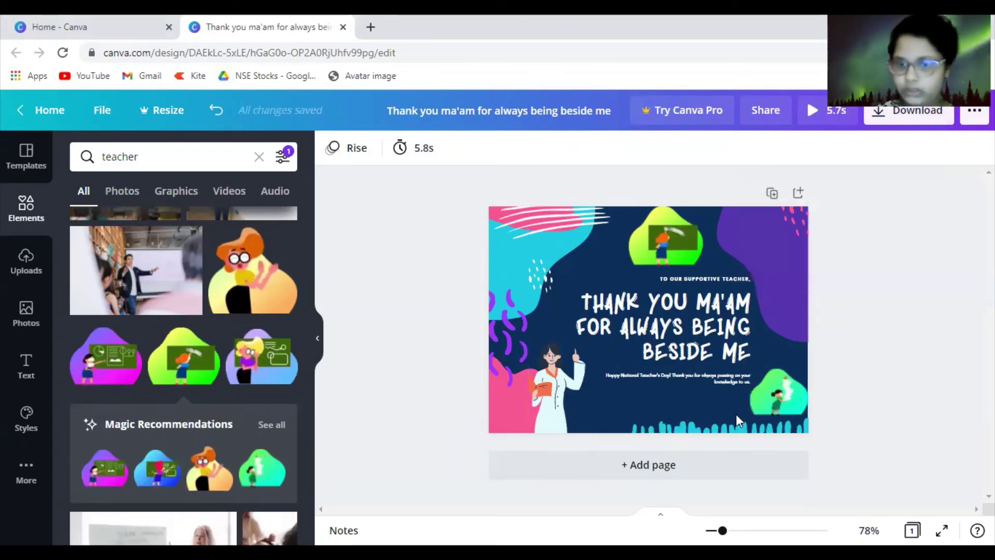
left_click(791, 385)
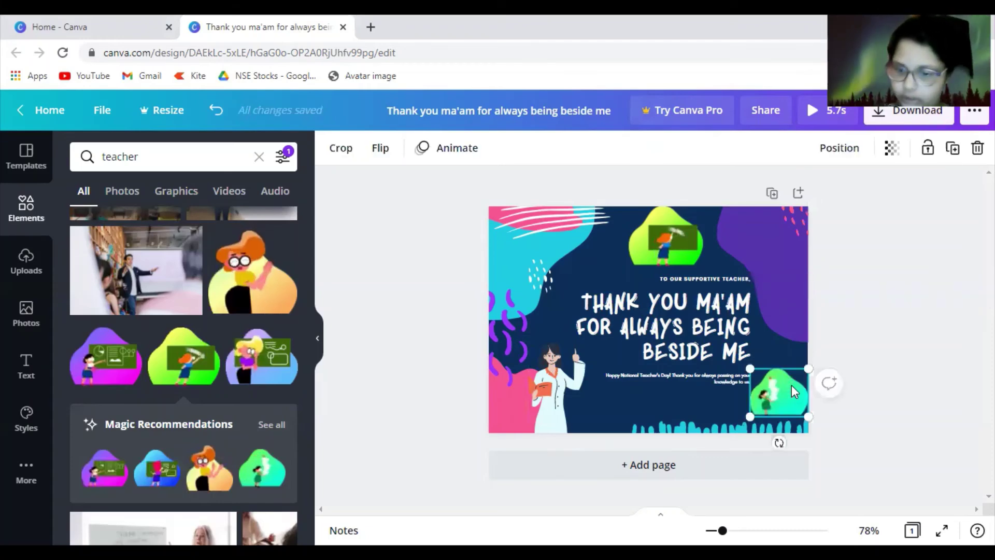
key("Delete")
left_click(678, 223)
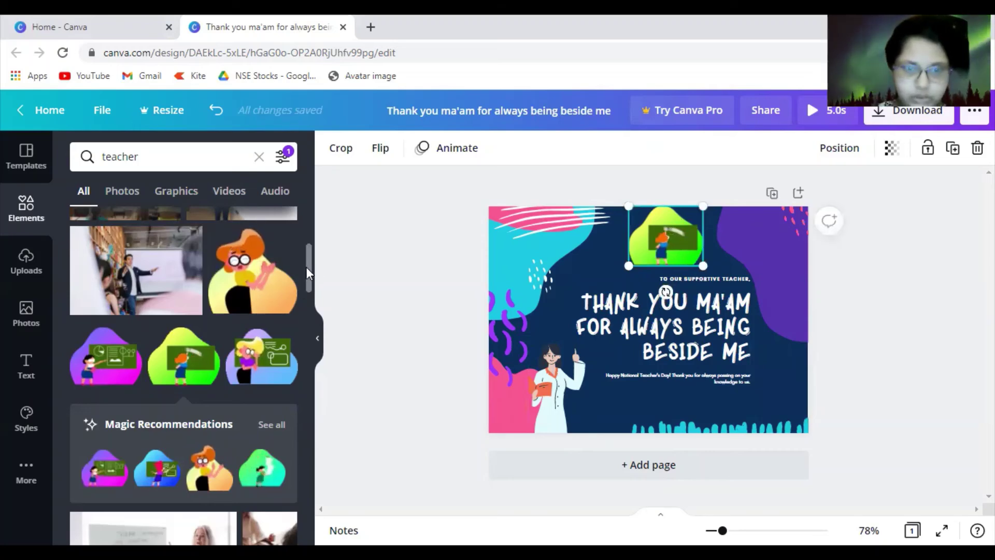
key("Delete")
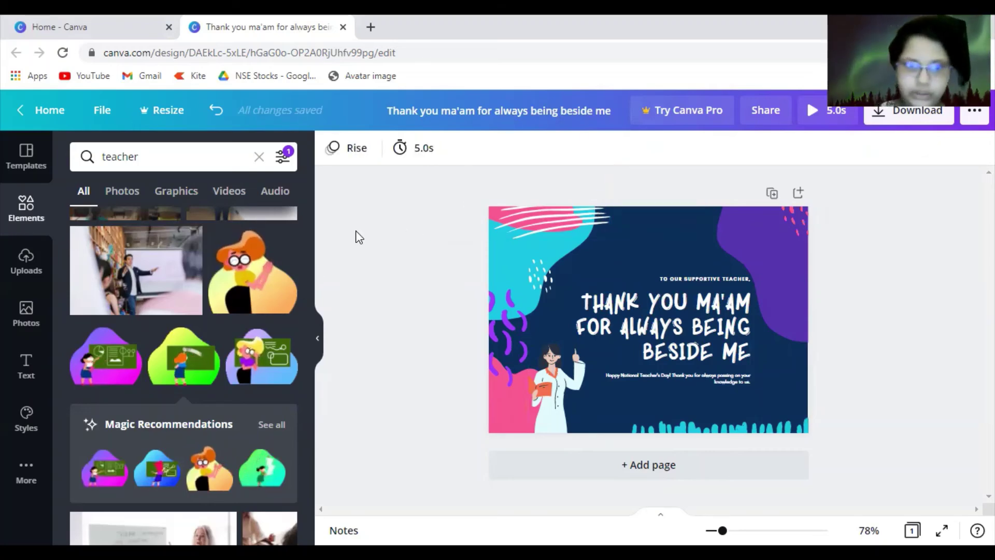
Add the photo of the woman in a red sweater pointing at a grey wall, shrink it, and place it at the card's top centre
left_click_drag(309, 280, 309, 351)
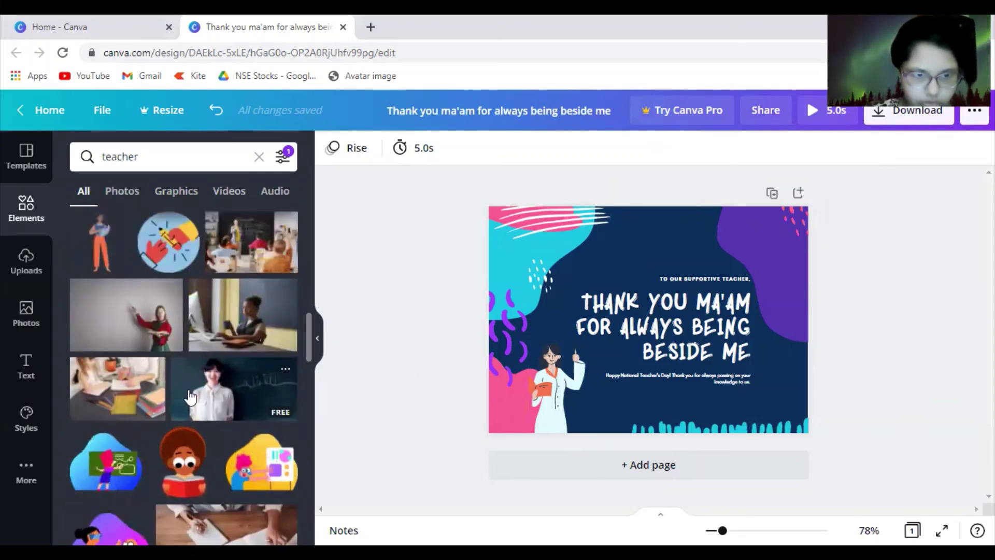
left_click(148, 323)
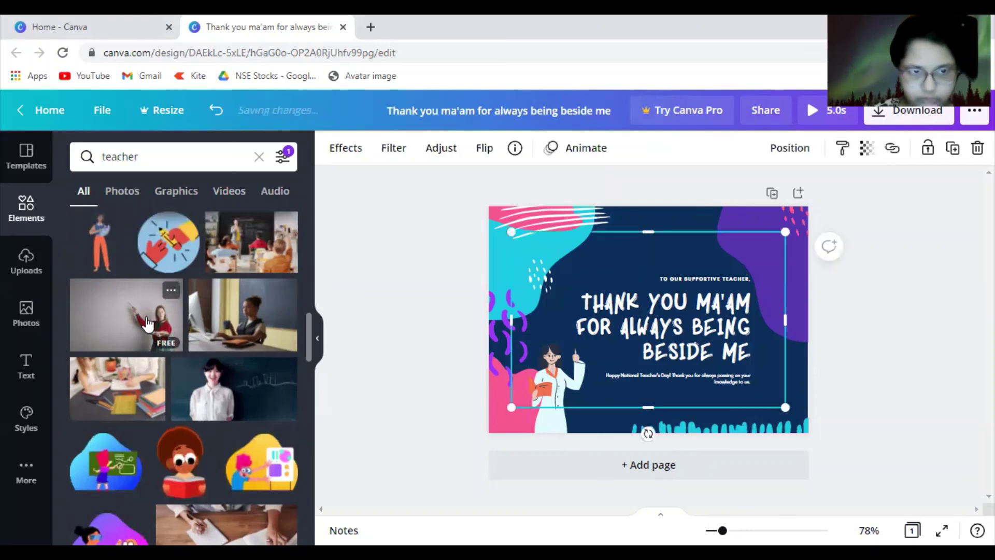
left_click_drag(782, 408, 643, 269)
left_click_drag(577, 265, 658, 231)
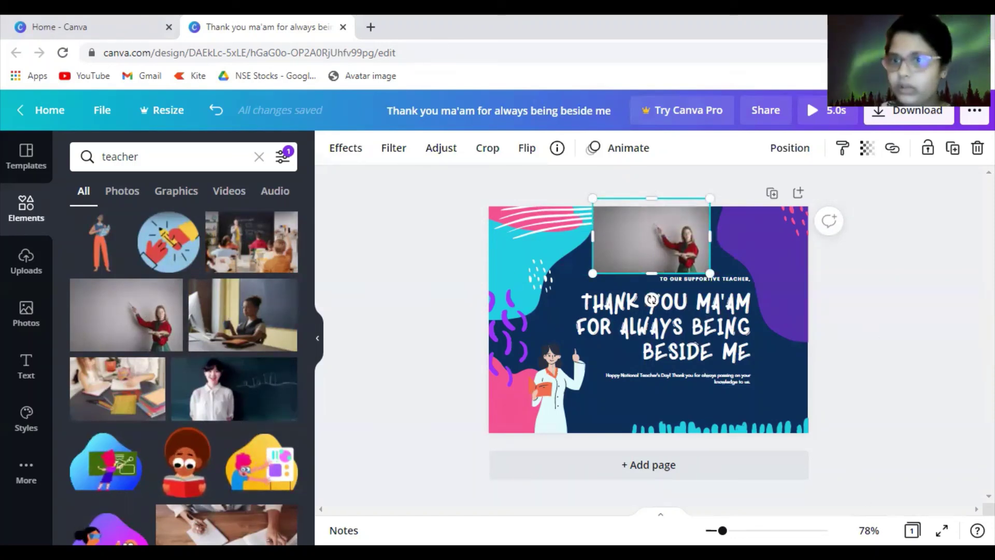
Open the download options for the card
left_click(879, 118)
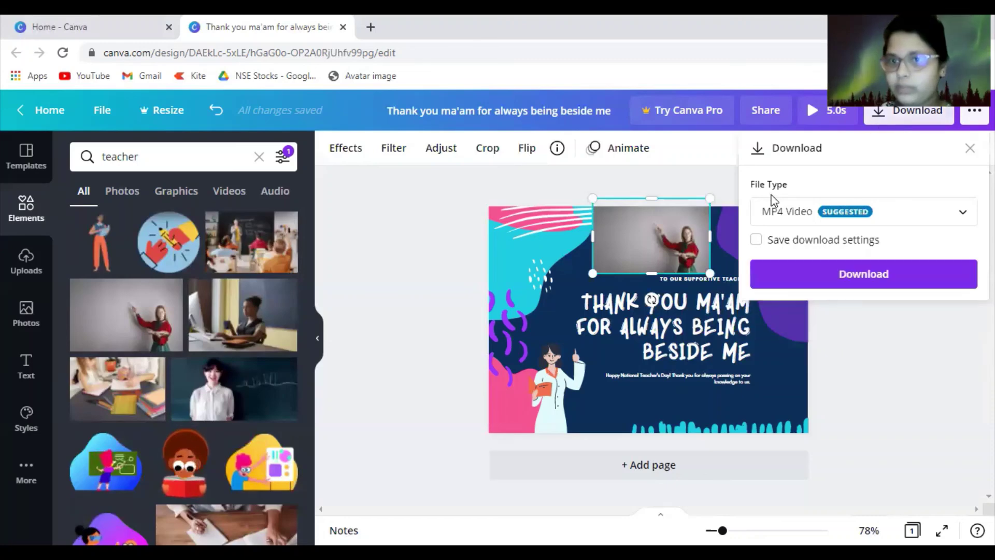